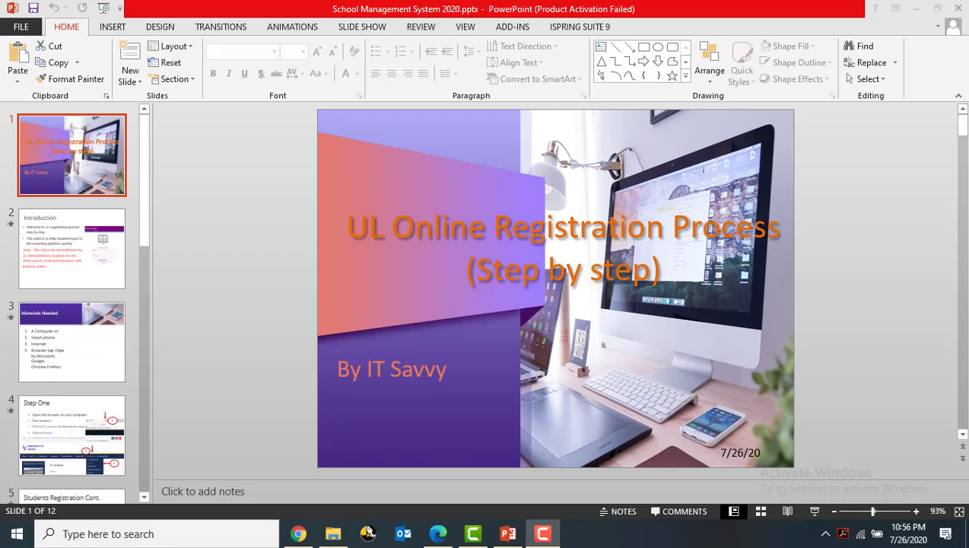
# Show slide 2, the Introduction slide with the warning against sharing login details
pyautogui.click(101, 238)
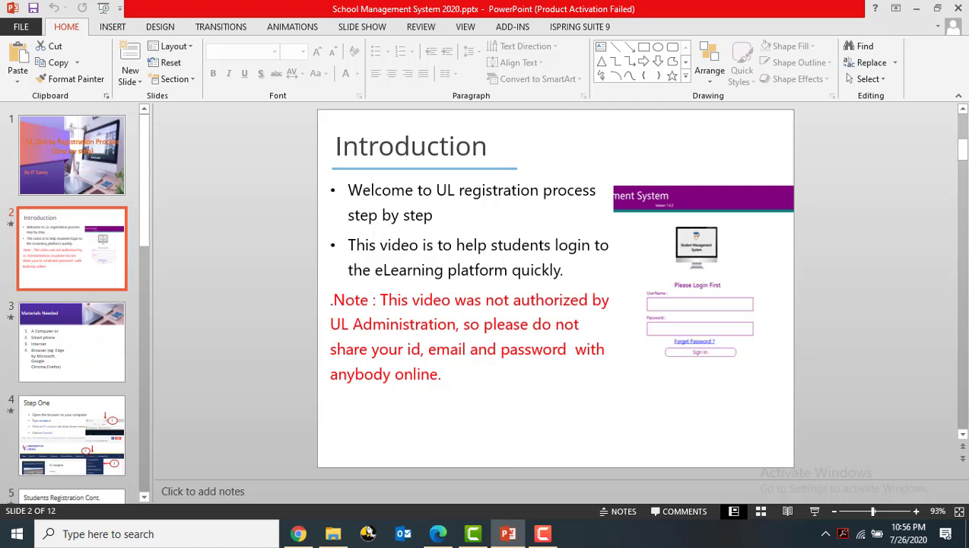
# Review the Materials Needed slide, selecting 'Google' in its list, then move to Step One
pyautogui.click(63, 342)
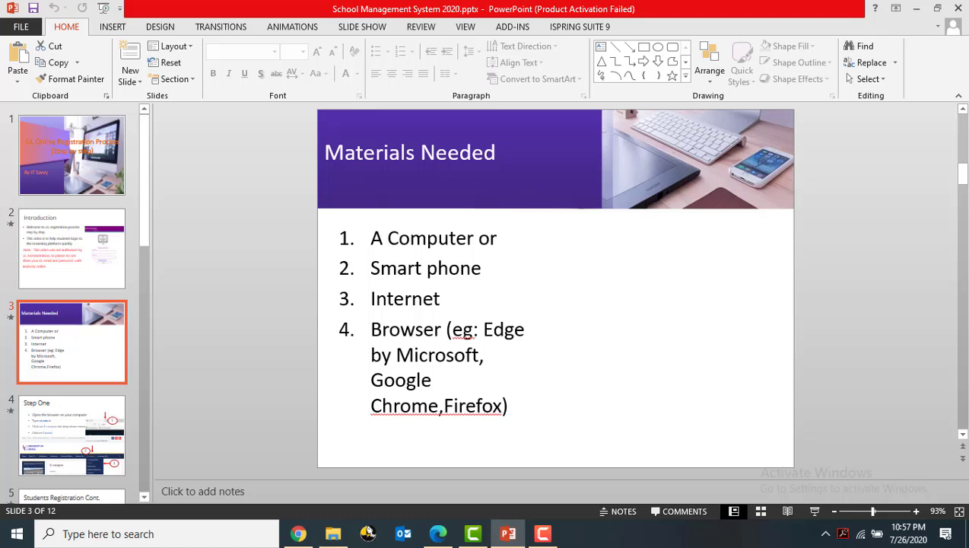
pyautogui.doubleClick(438, 380)
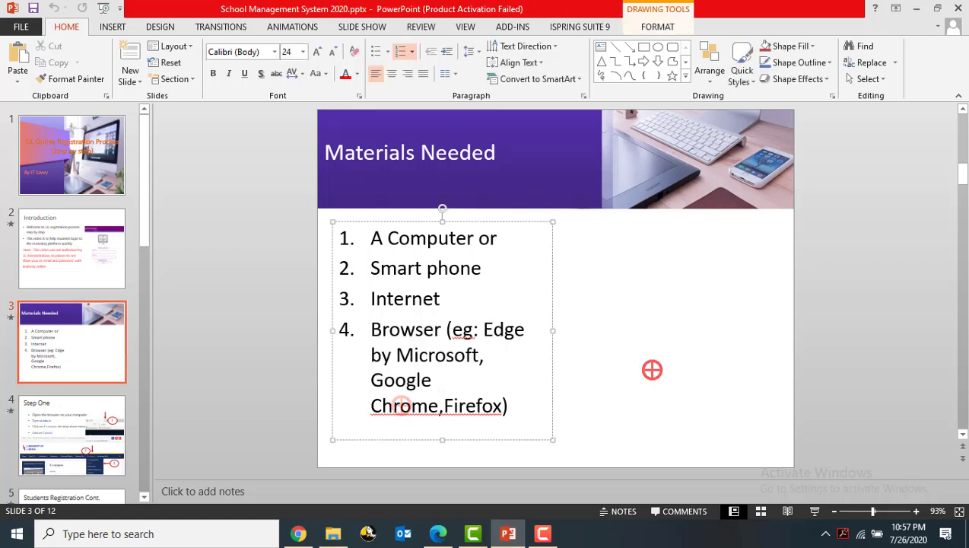
pyautogui.click(650, 369)
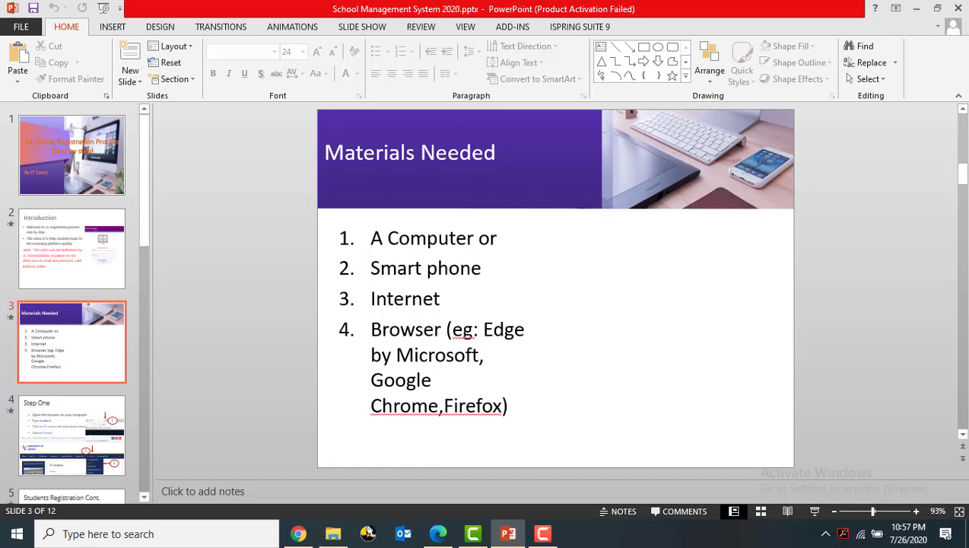
pyautogui.click(73, 407)
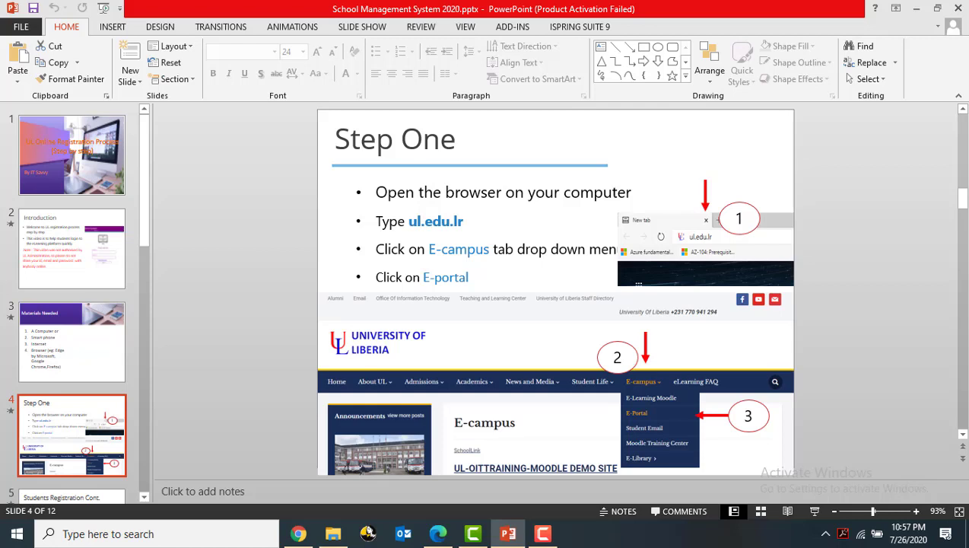
# Select the bulleted browser instructions text on the Step One slide
pyautogui.click(473, 225)
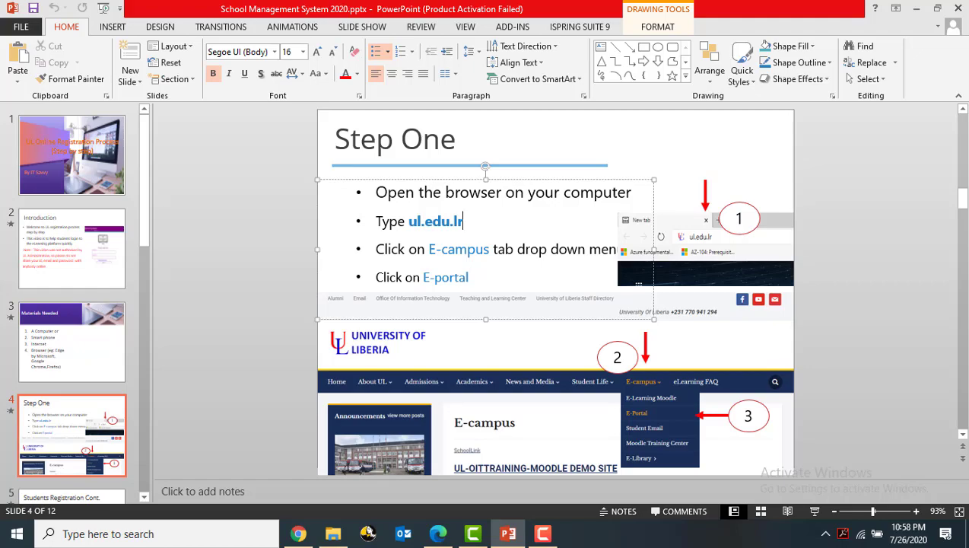
# In Edge, go to ul.edu.lr and open the E-Portal login page
pyautogui.click(438, 533)
pyautogui.click(156, 35)
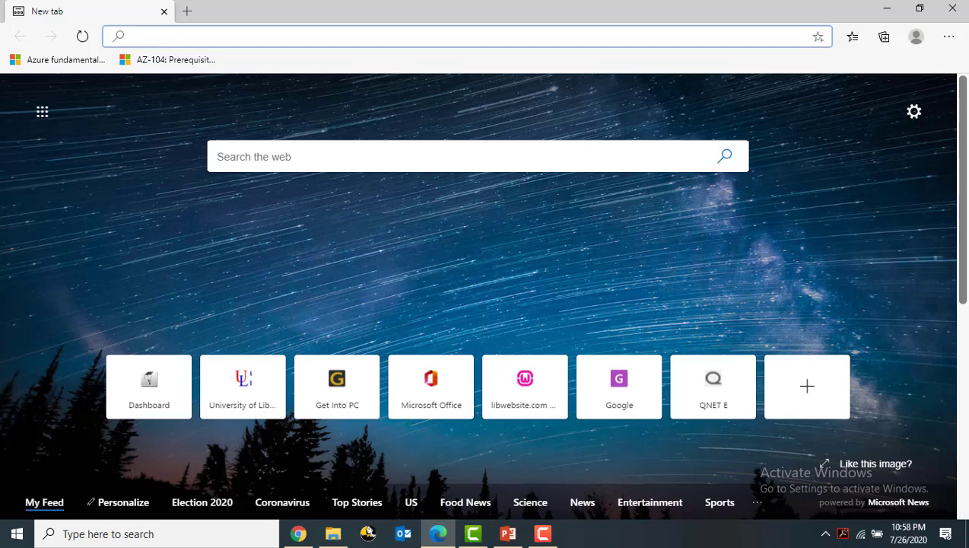
pyautogui.write('ul.ed')
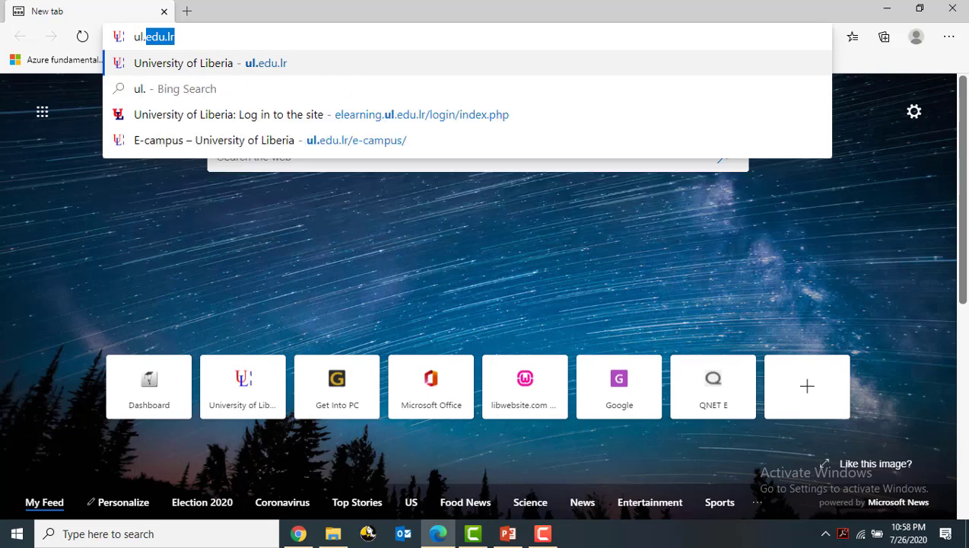
pyautogui.write('u.lr')
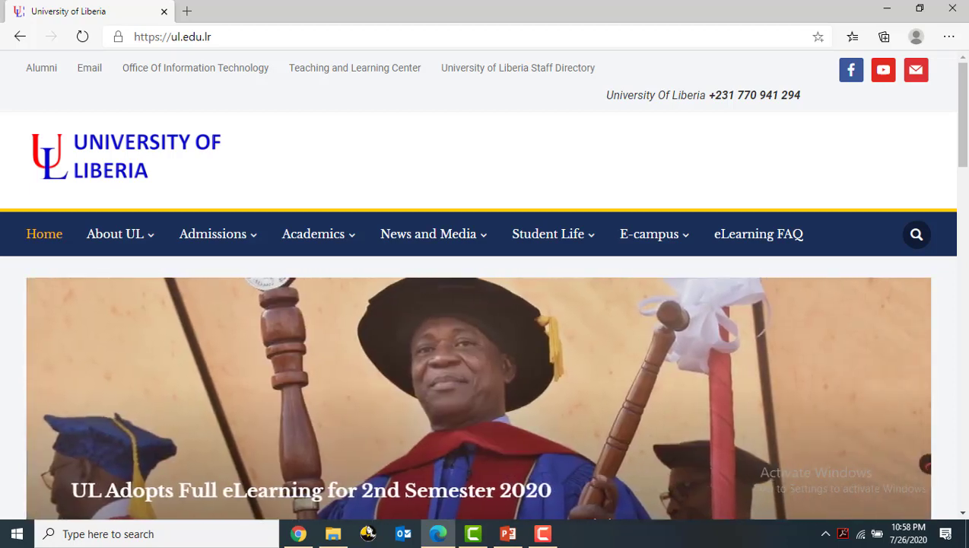
pyautogui.moveTo(650, 234)
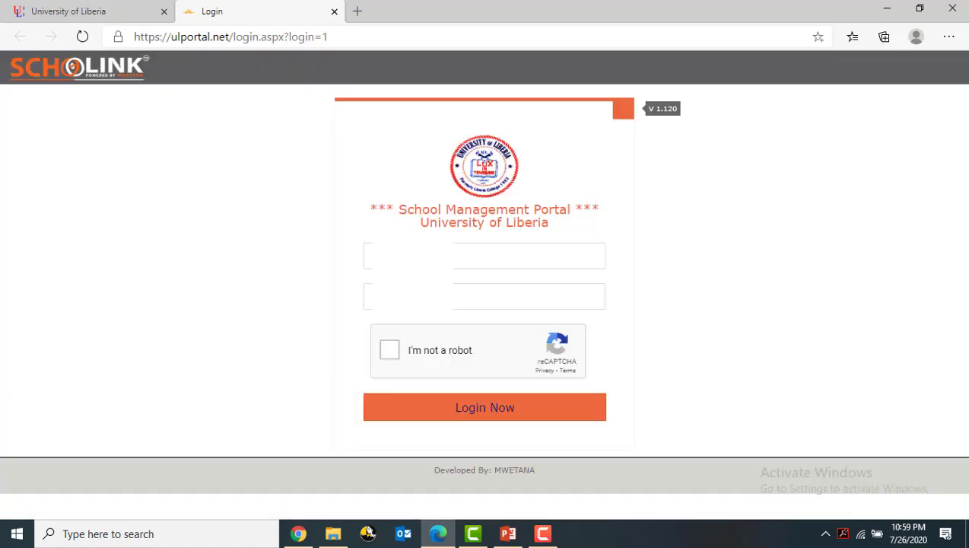
# Fill in the Student ID from the saved autofill login
pyautogui.click(457, 256)
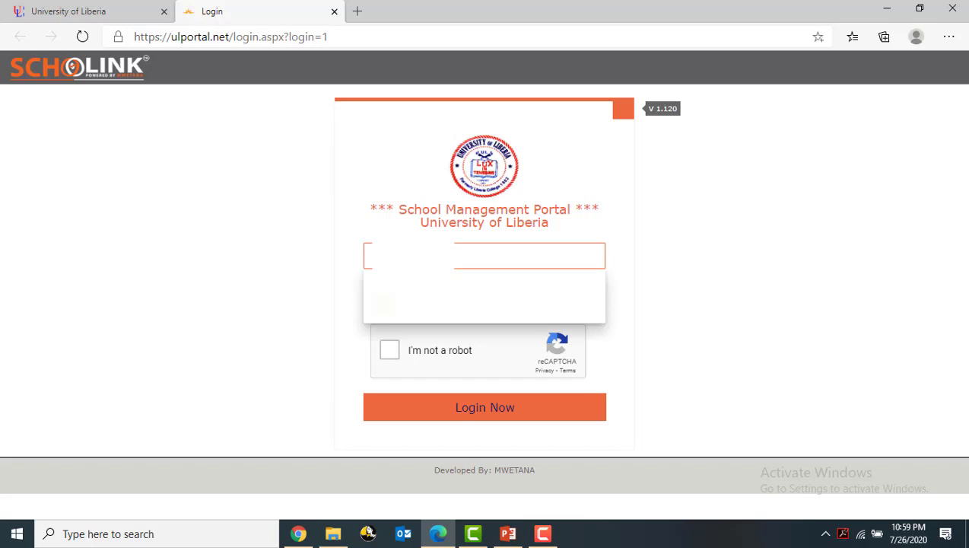
pyautogui.press('Down')
pyautogui.press('Return')
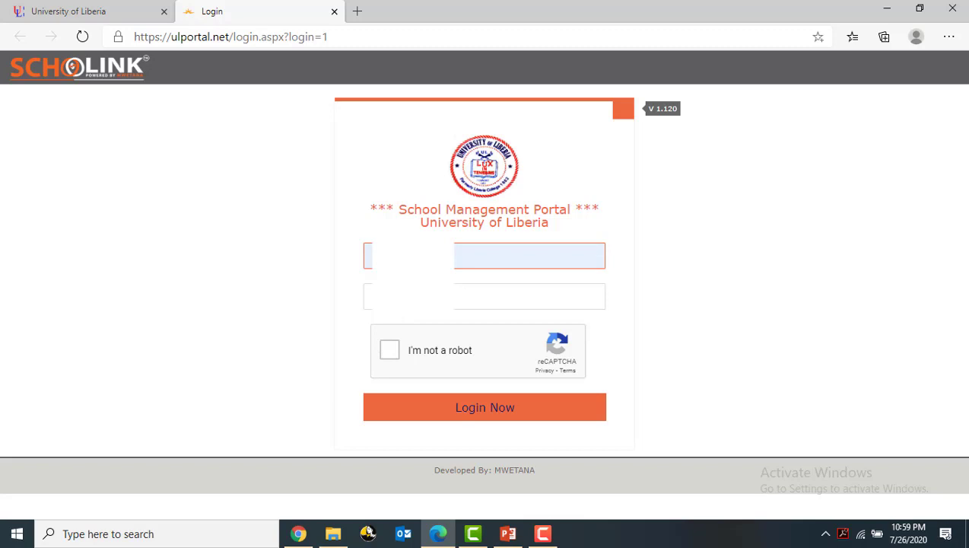
# Enter the password, pass the I'm not a robot check, and log in
pyautogui.click(494, 296)
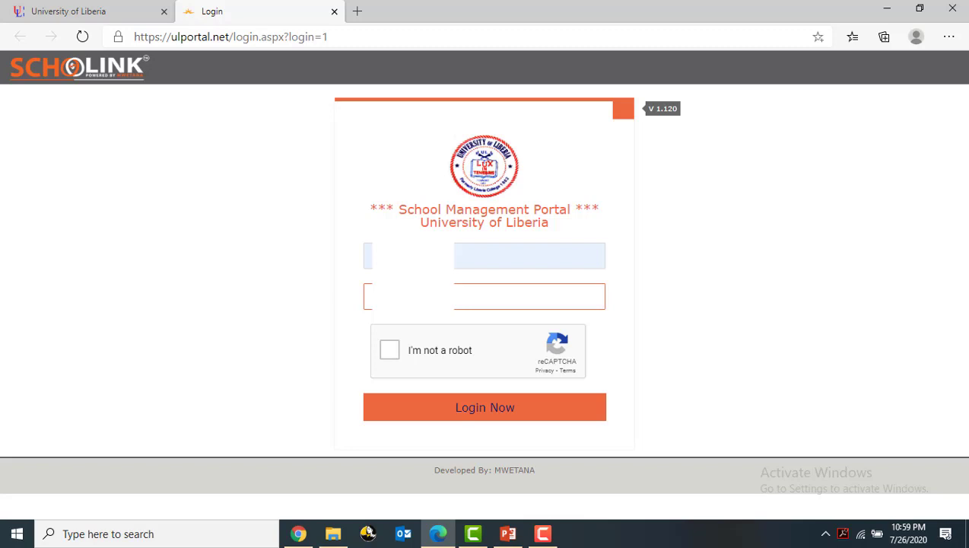
pyautogui.write('********')
pyautogui.click(388, 350)
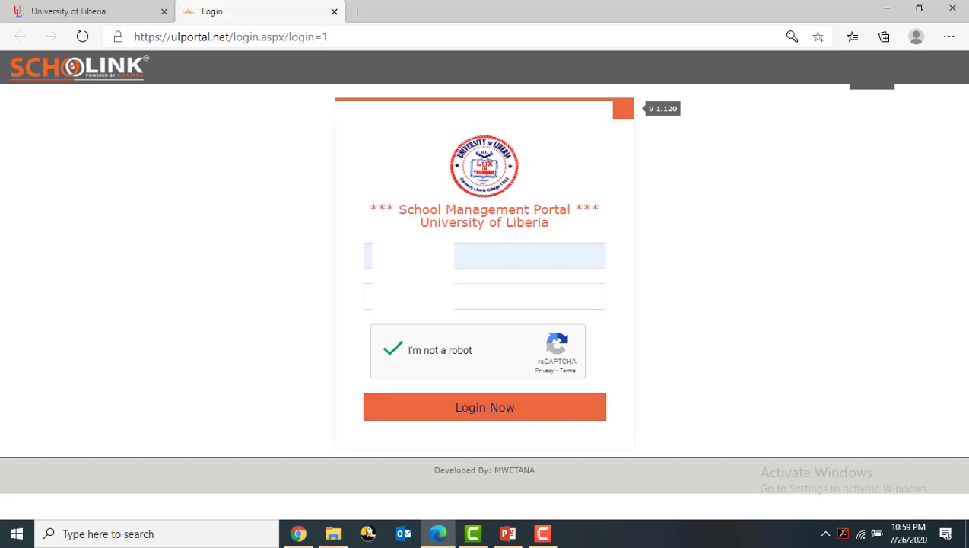
pyautogui.click(485, 407)
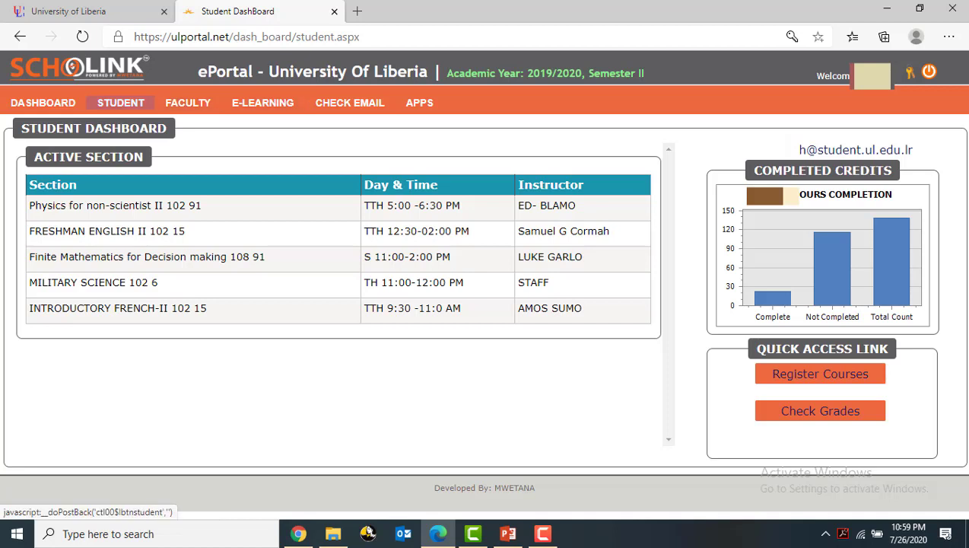
# Open the STUDENT profile page and select the university email address
pyautogui.click(129, 102)
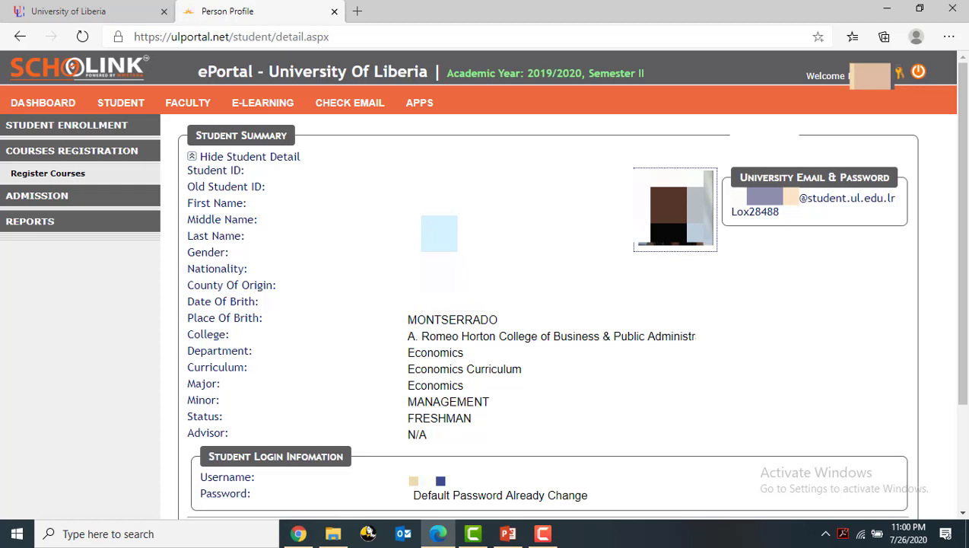
pyautogui.moveTo(732, 197); pyautogui.dragTo(897, 198)
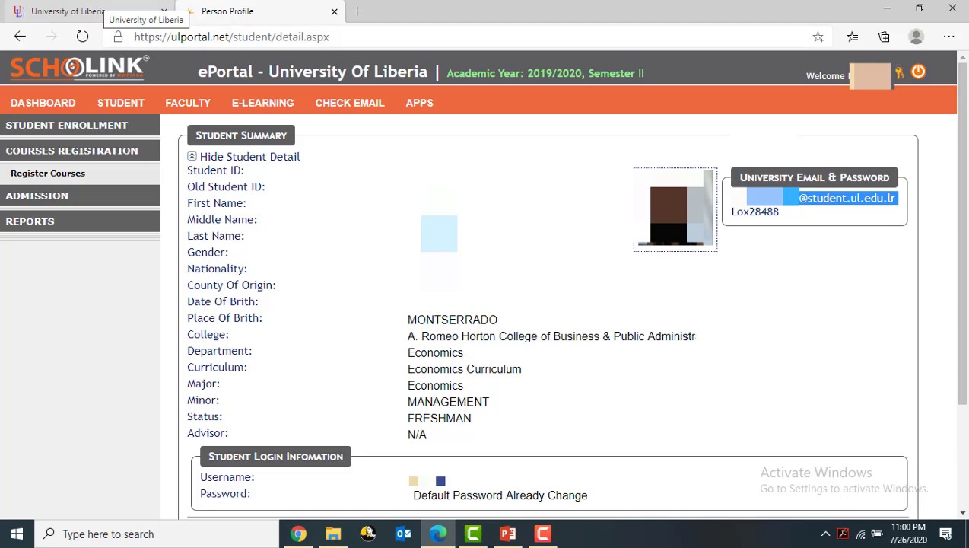
# Return to the University of Liberia homepage and sign in to e-learning with the UL Email Account
pyautogui.click(96, 9)
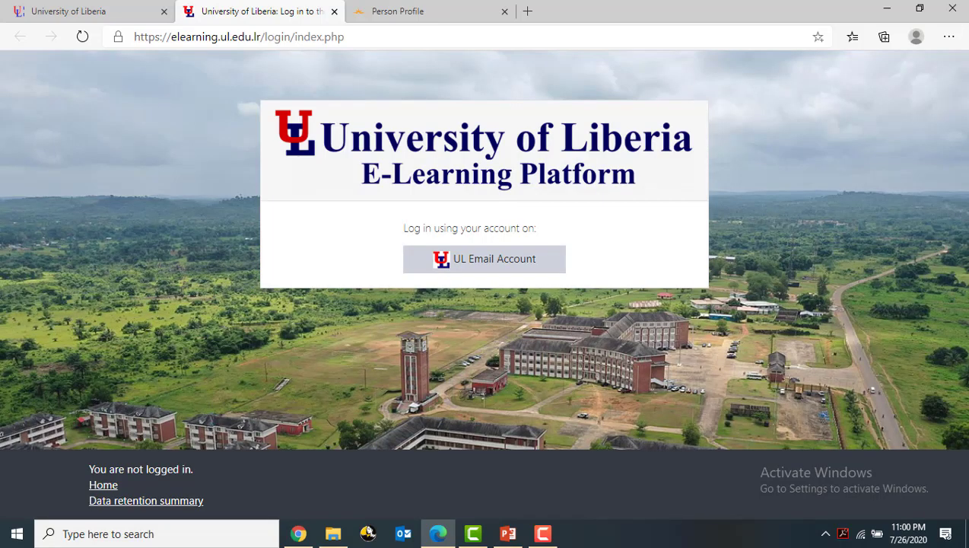
pyautogui.click(467, 257)
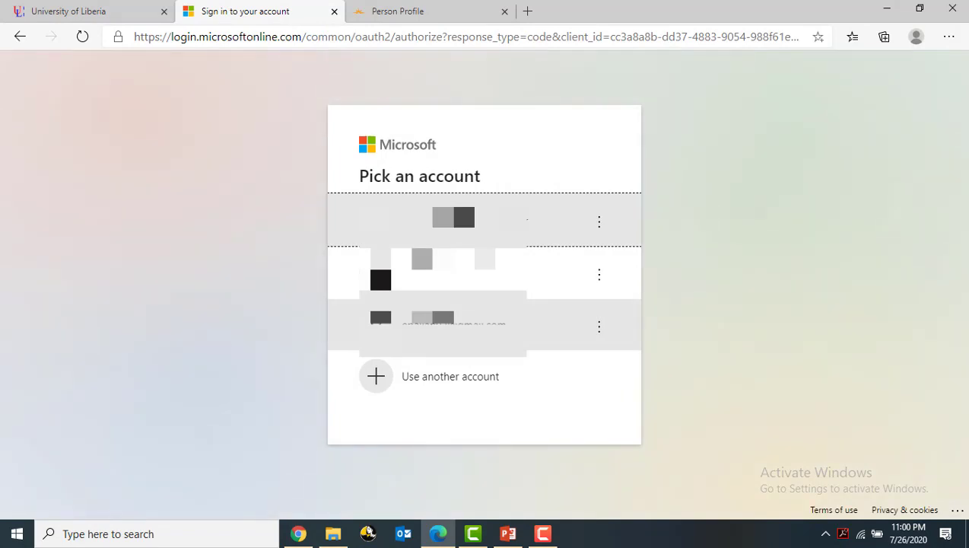
# Use another account, paste the university email, and continue to the password step
pyautogui.click(426, 380)
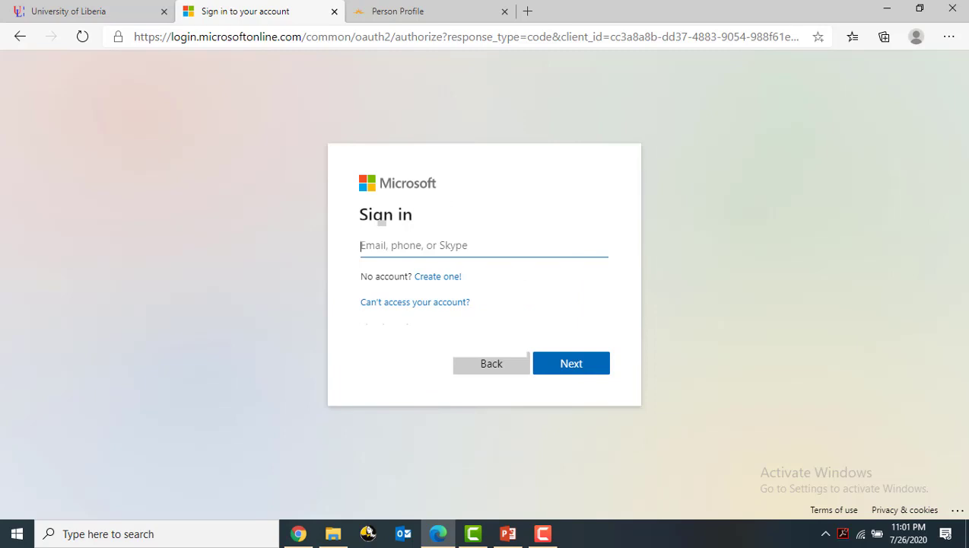
pyautogui.hotkey('ctrl', 'v')
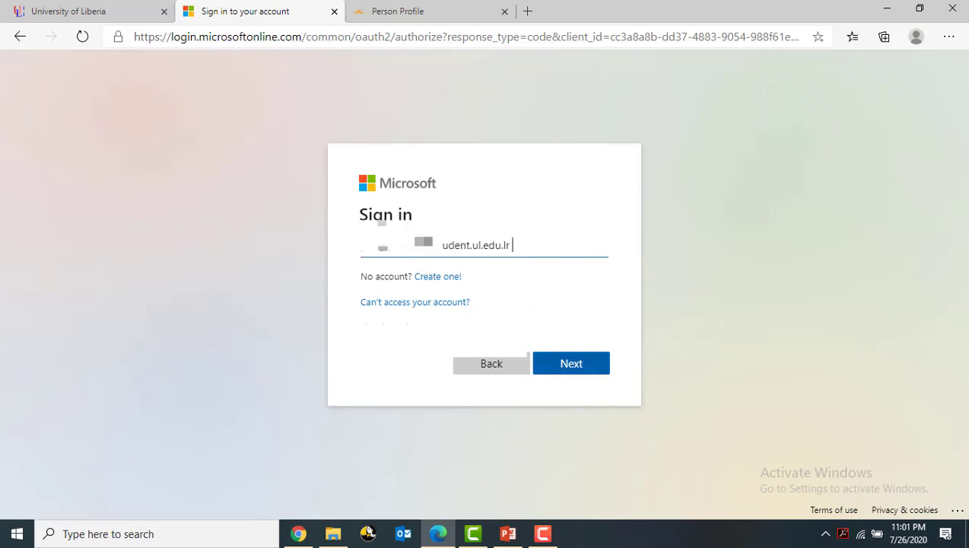
pyautogui.click(571, 363)
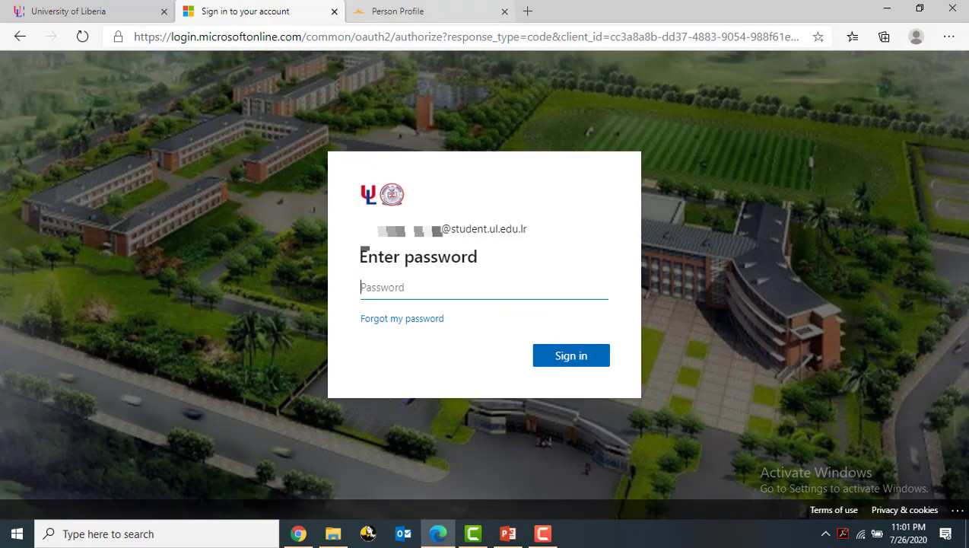
# Copy the university password from the ePortal Person Profile page
pyautogui.click(396, 10)
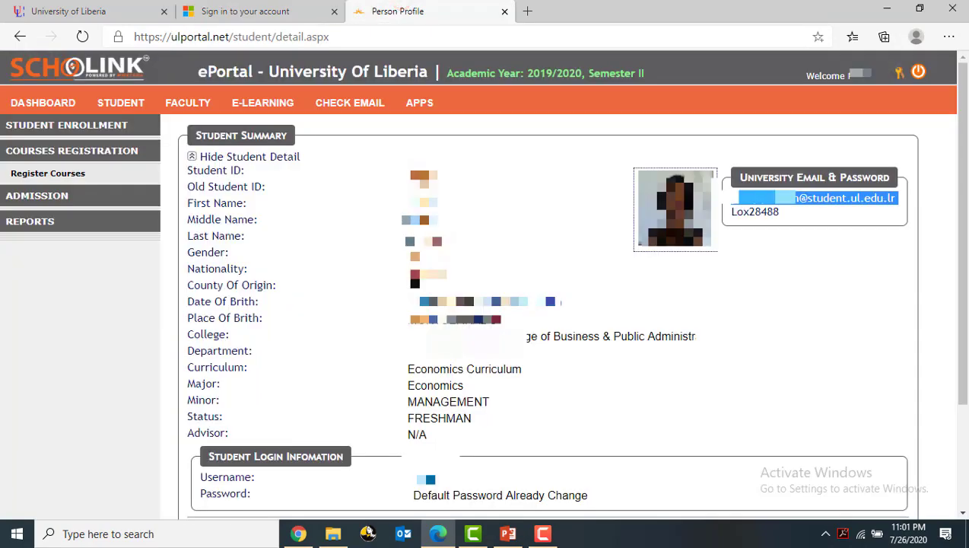
pyautogui.moveTo(783, 212); pyautogui.dragTo(730, 211)
pyautogui.rightClick(730, 216)
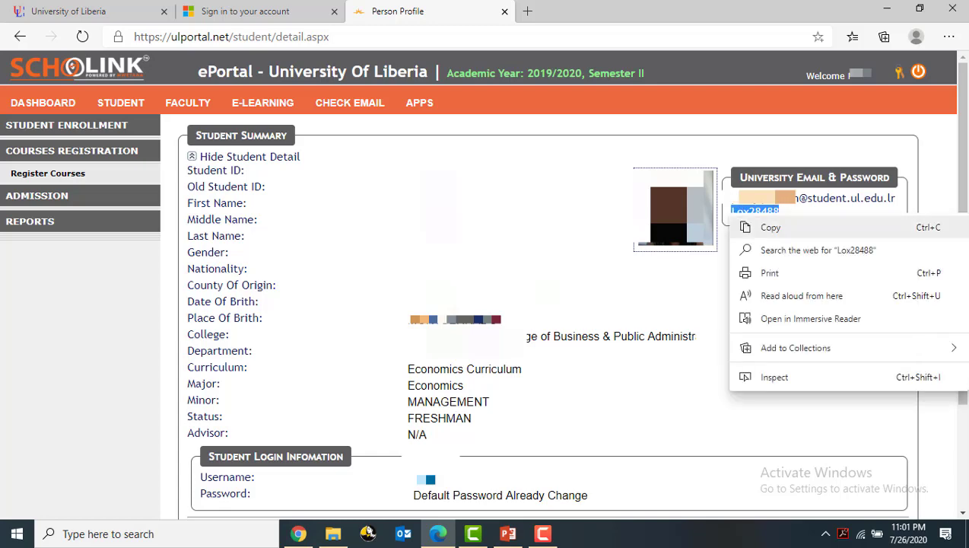
pyautogui.click(749, 227)
pyautogui.click(268, 9)
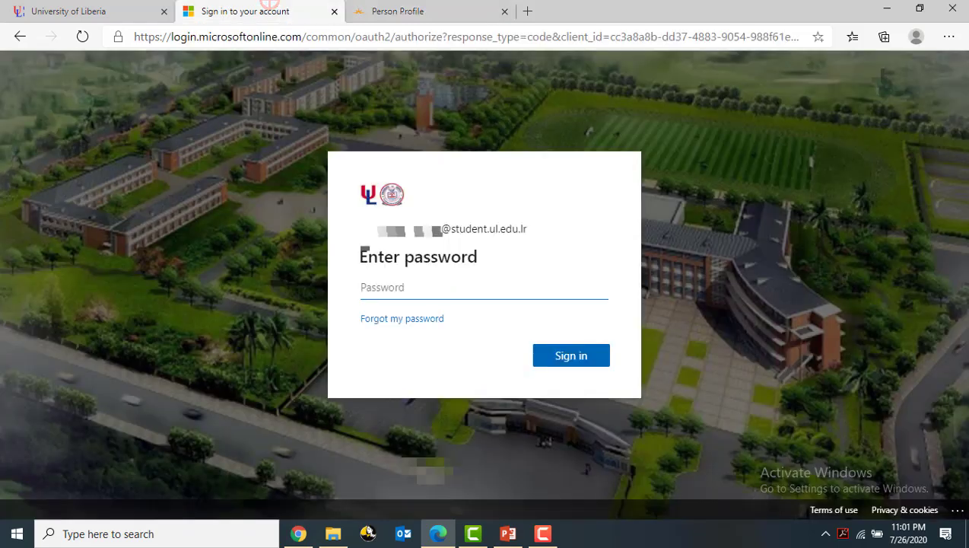
pyautogui.click(377, 287)
pyautogui.hotkey('ctrl', 'v')
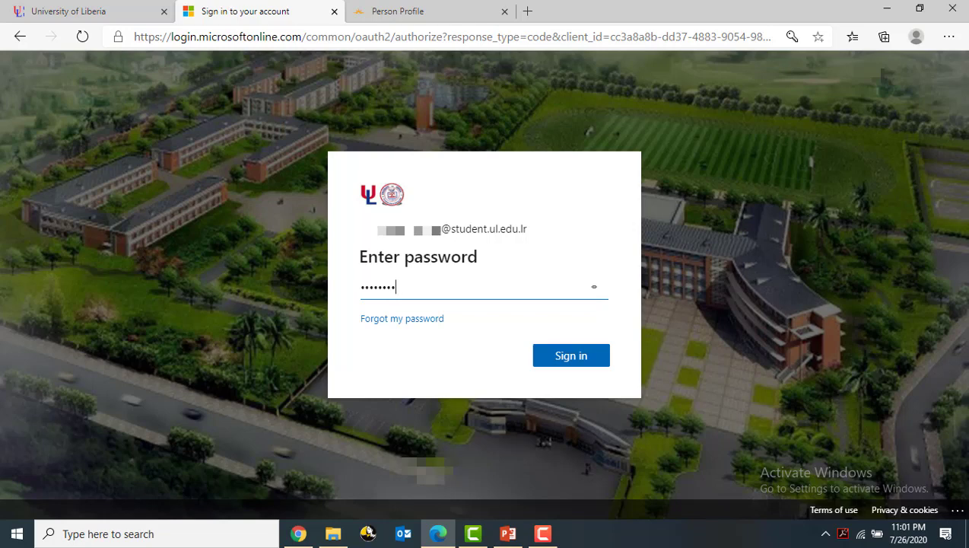
pyautogui.hotkey('ctrl', 'a')
pyautogui.press('BackSpace')
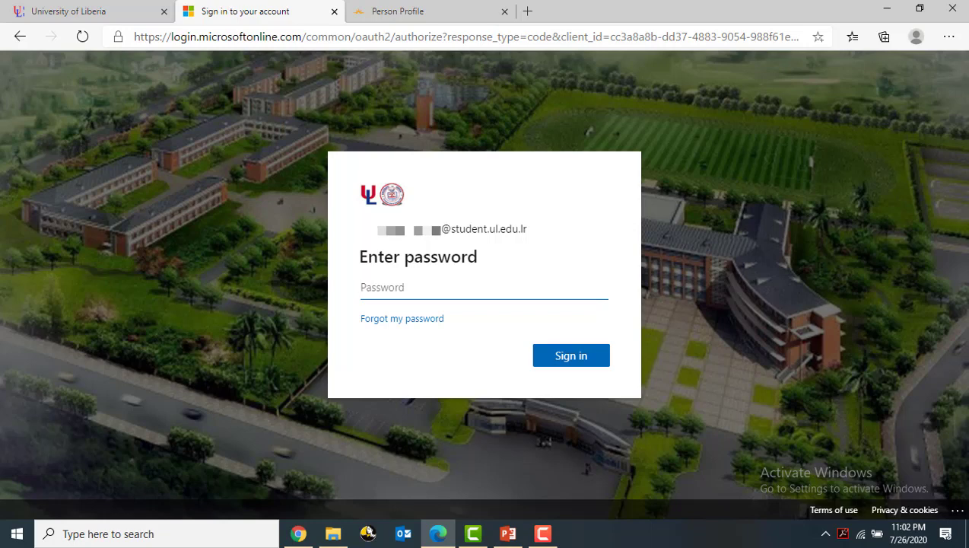
# Enter the university password and sign in to the UL e-learning dashboard
pyautogui.write('••••••')
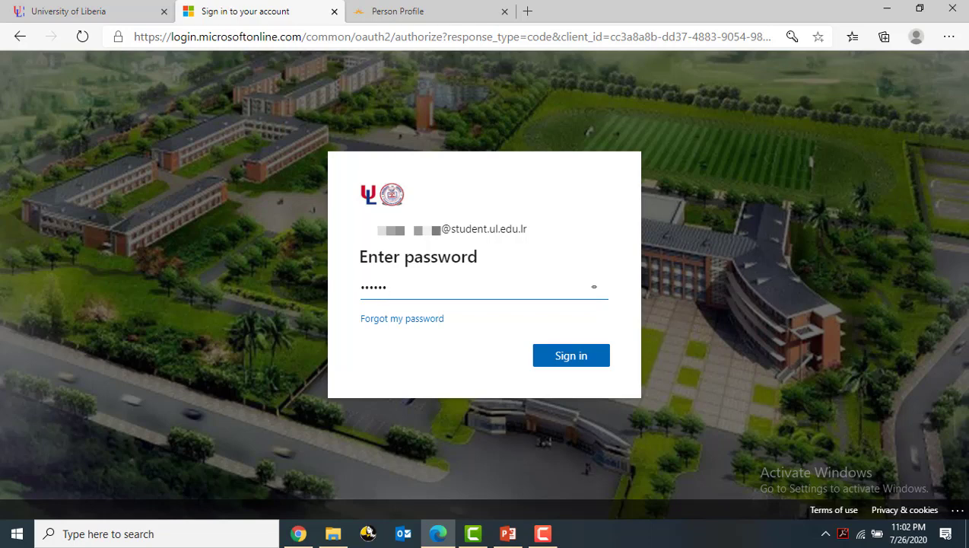
pyautogui.write('••••')
pyautogui.click(571, 355)
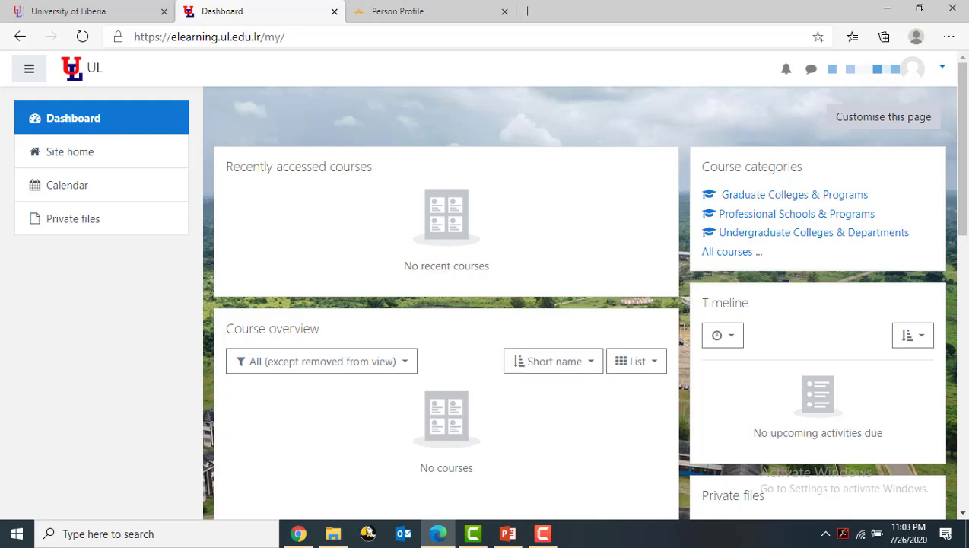
pyautogui.click(910, 72)
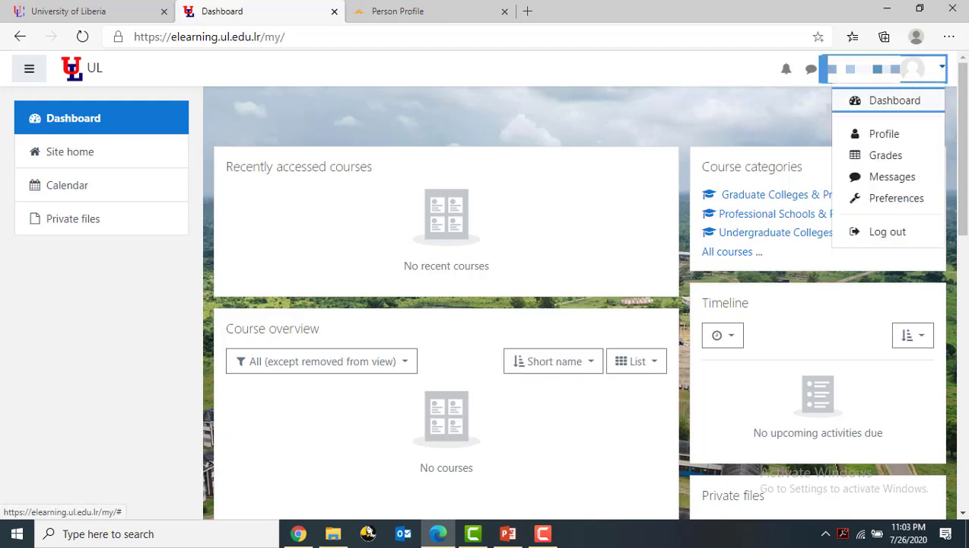
pyautogui.click(96, 118)
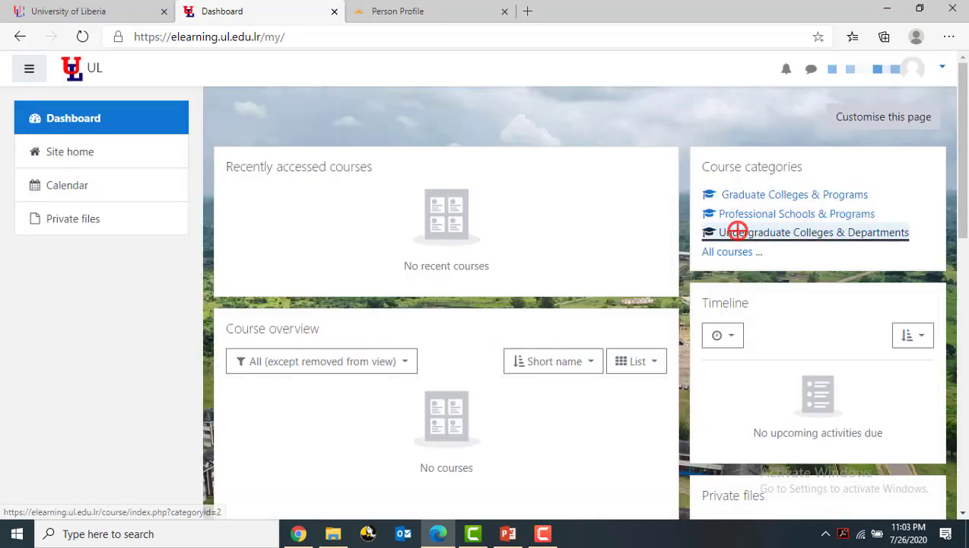
# Browse Undergraduate Colleges & Departments > A. Romeo Horton College > Department of Accounting
pyautogui.click(737, 231)
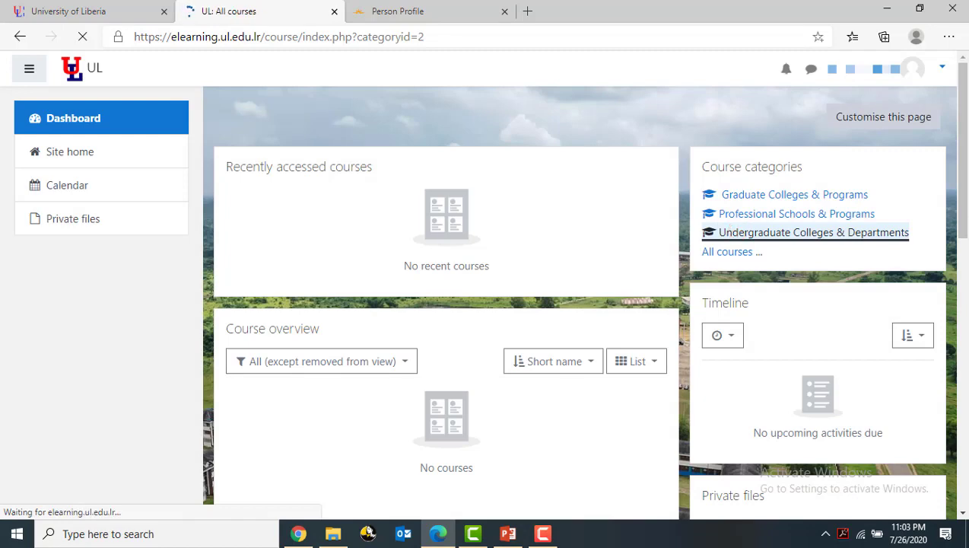
pyautogui.scroll(-3, 583, 302)
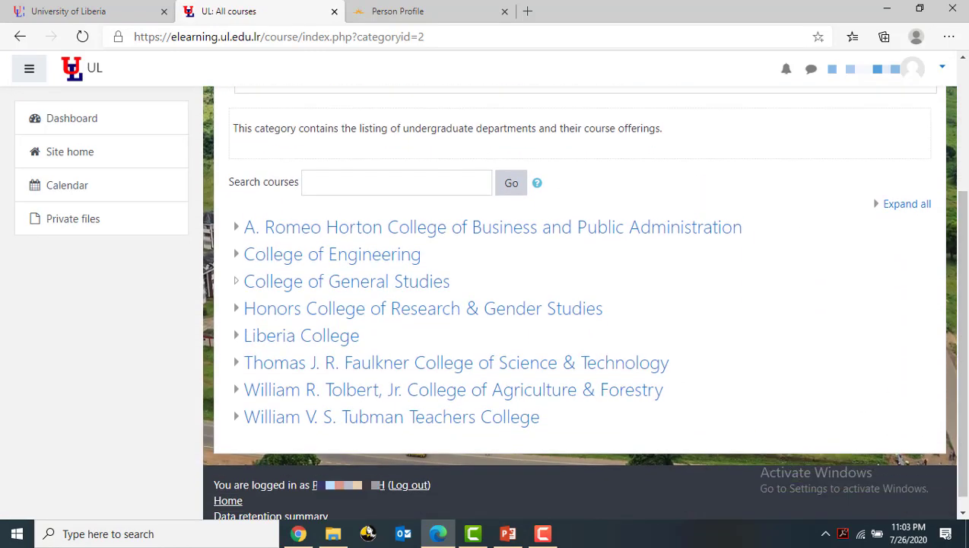
pyautogui.click(582, 226)
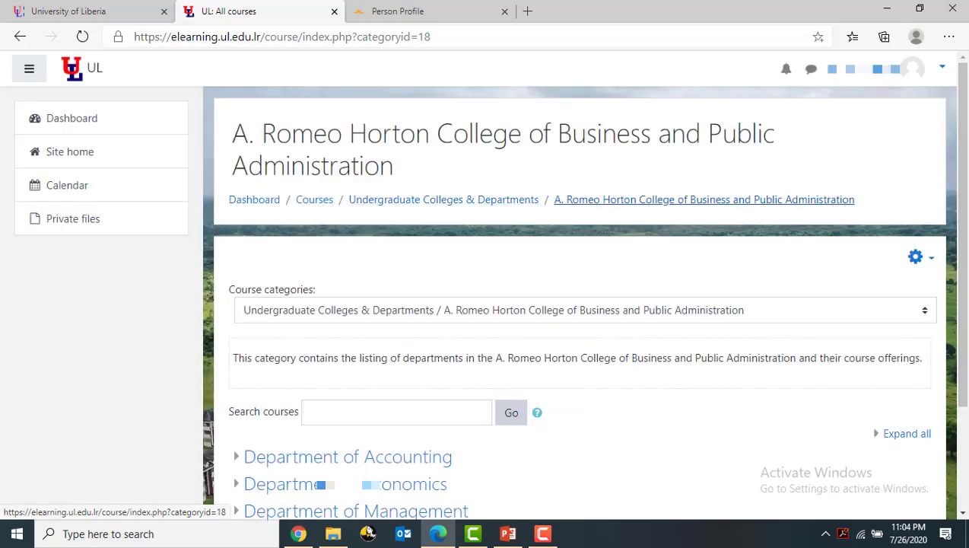
pyautogui.scroll(-3, 578, 304)
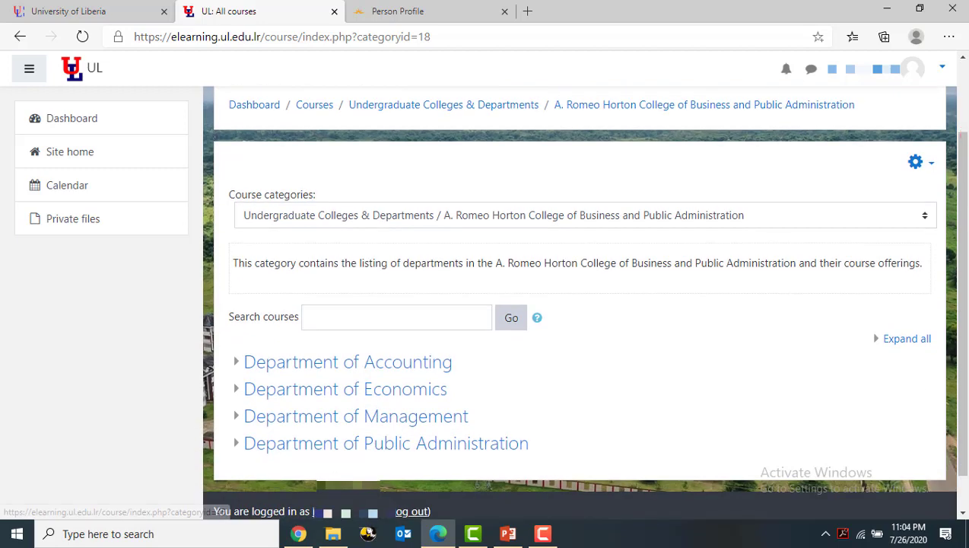
pyautogui.click(371, 361)
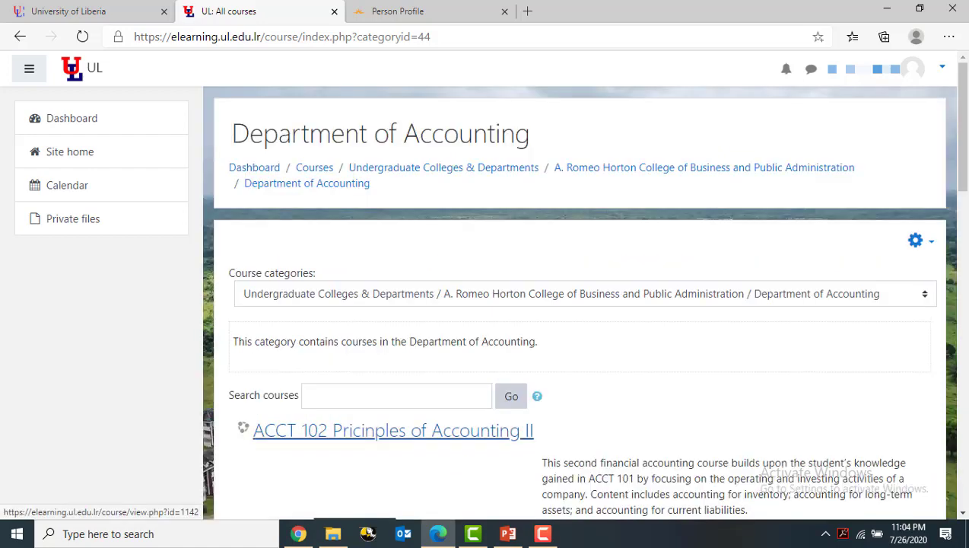
# Open the ACCT 102 Pricinples of Accounting II course to reach its enrolment options page
pyautogui.click(398, 431)
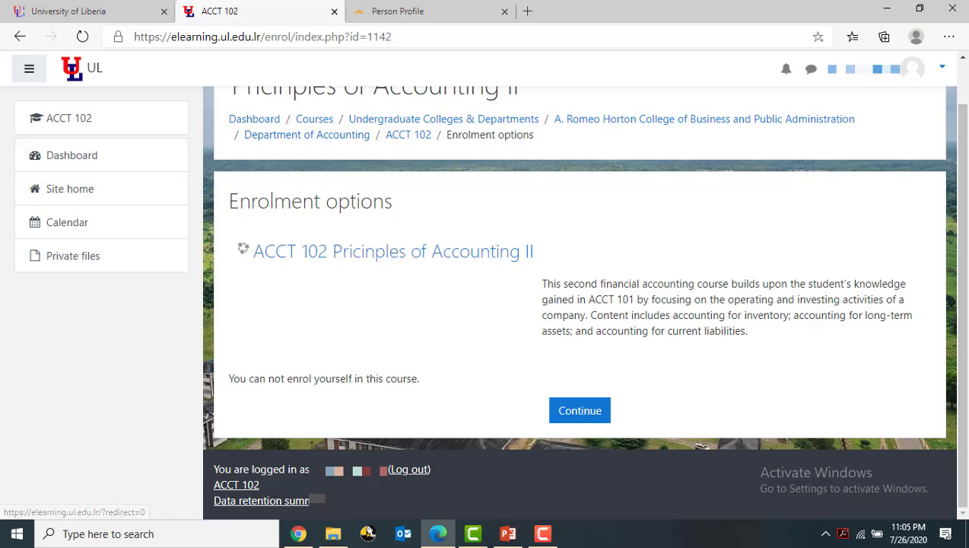
# Open the account menu from the user avatar in the top-right navbar
pyautogui.click(911, 69)
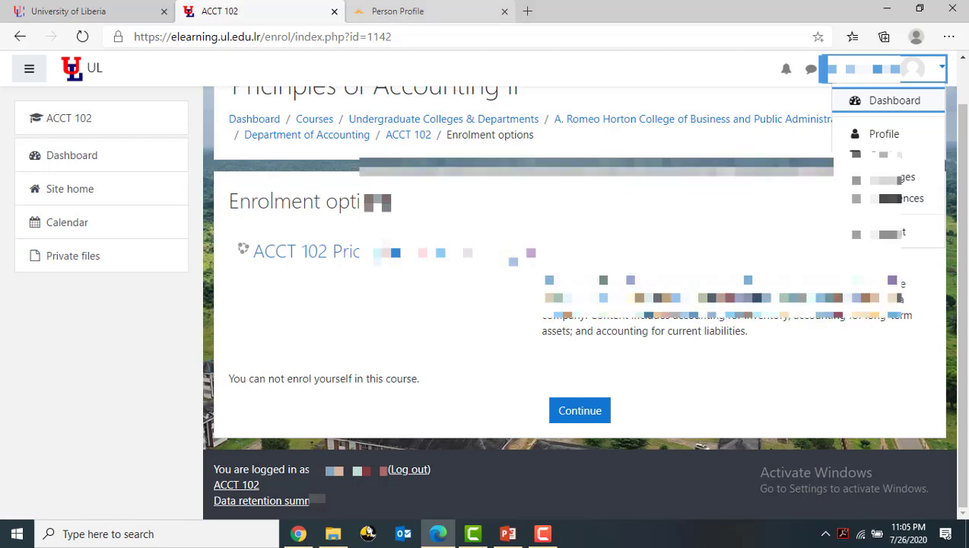
# Cycle through the Person Profile, ACCT 102 and University of Liberia tabs, ending on the University of Liberia home page
pyautogui.click(414, 9)
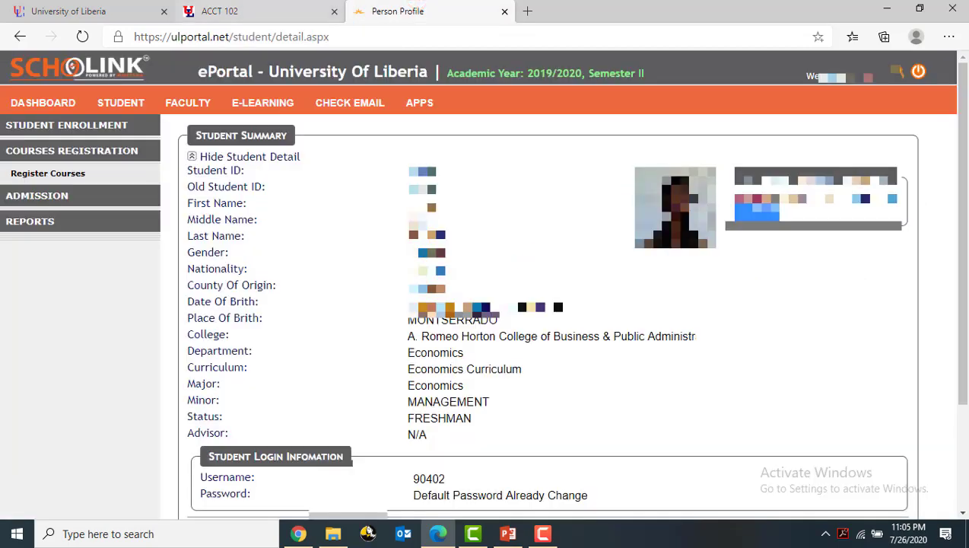
pyautogui.click(230, 10)
pyautogui.click(102, 9)
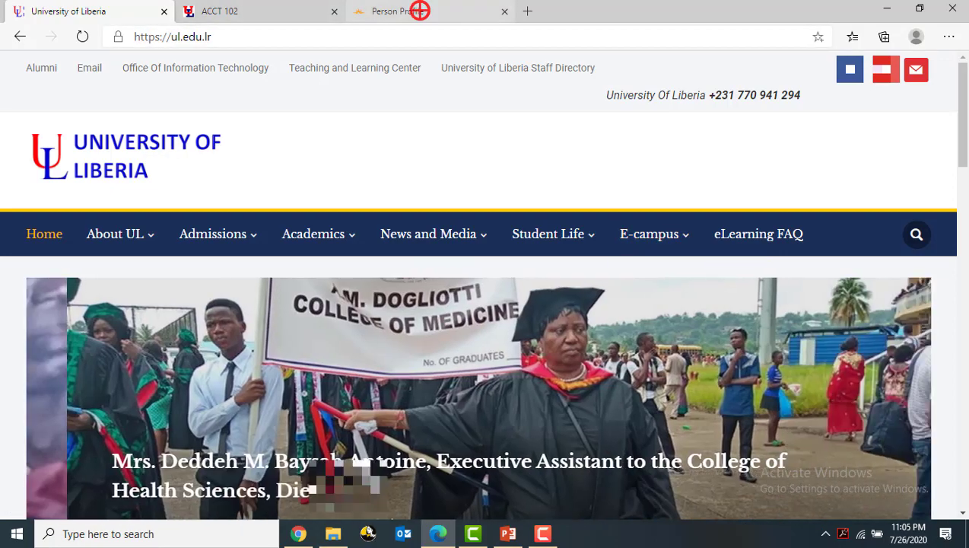
pyautogui.click(417, 9)
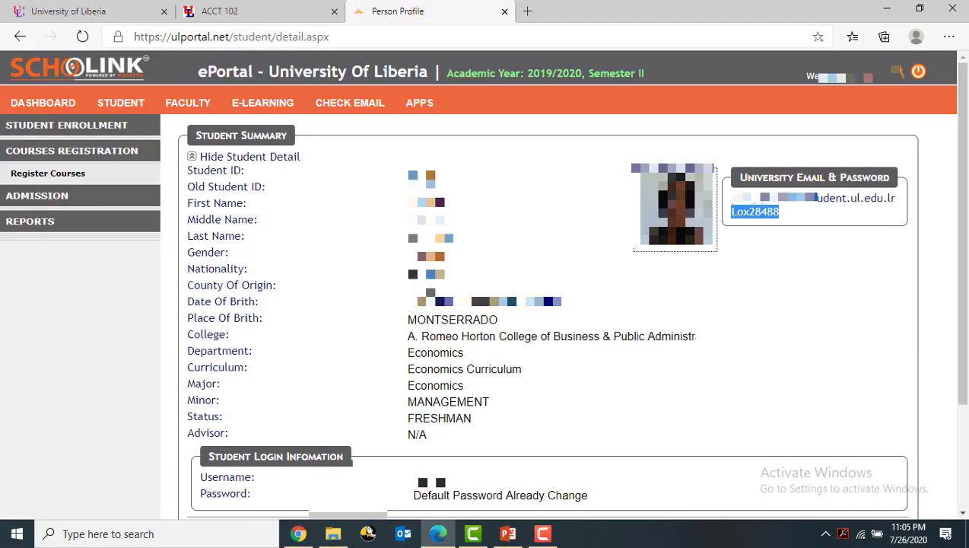
pyautogui.click(66, 7)
pyautogui.moveTo(651, 234)
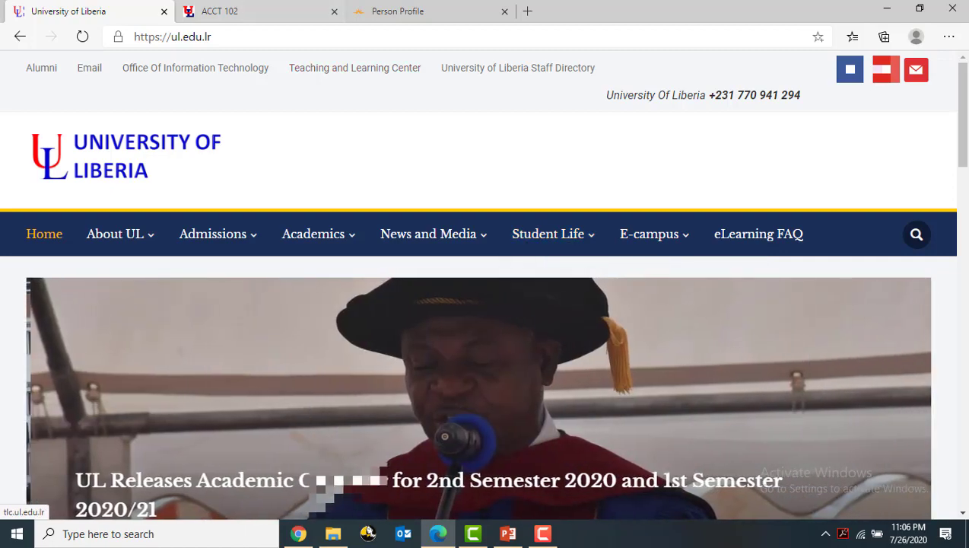
# Return to the ACCT 102 enrolment options tab and scroll to the top of the page
pyautogui.click(255, 8)
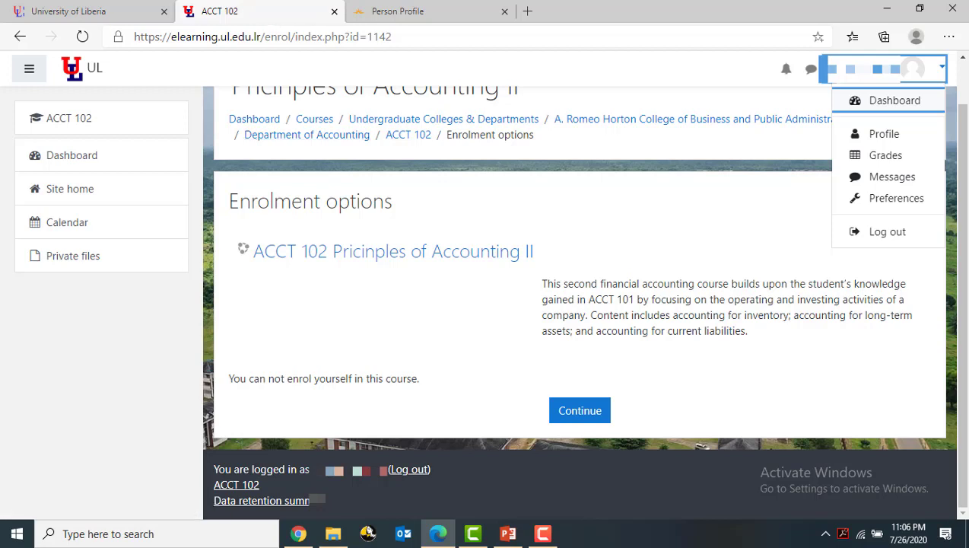
pyautogui.moveTo(963, 258); pyautogui.dragTo(963, 220)
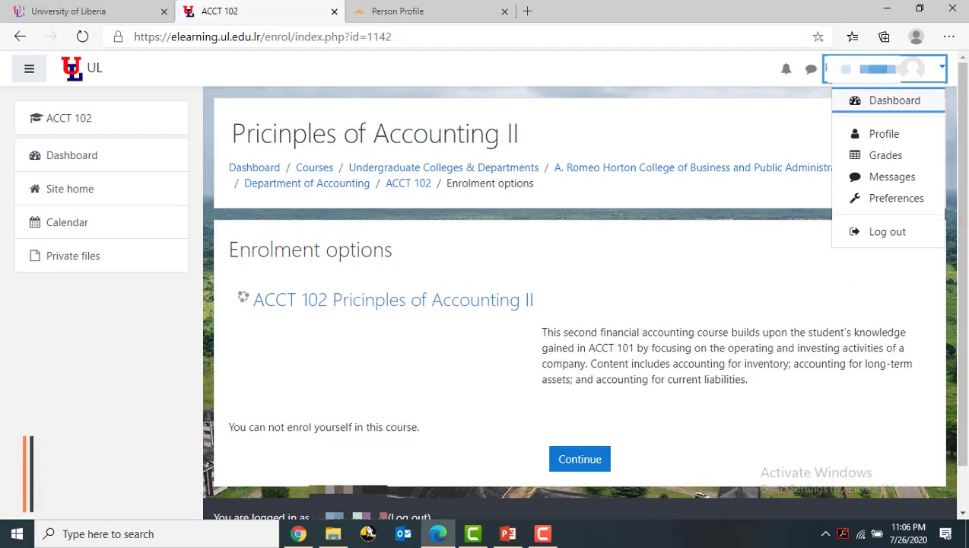